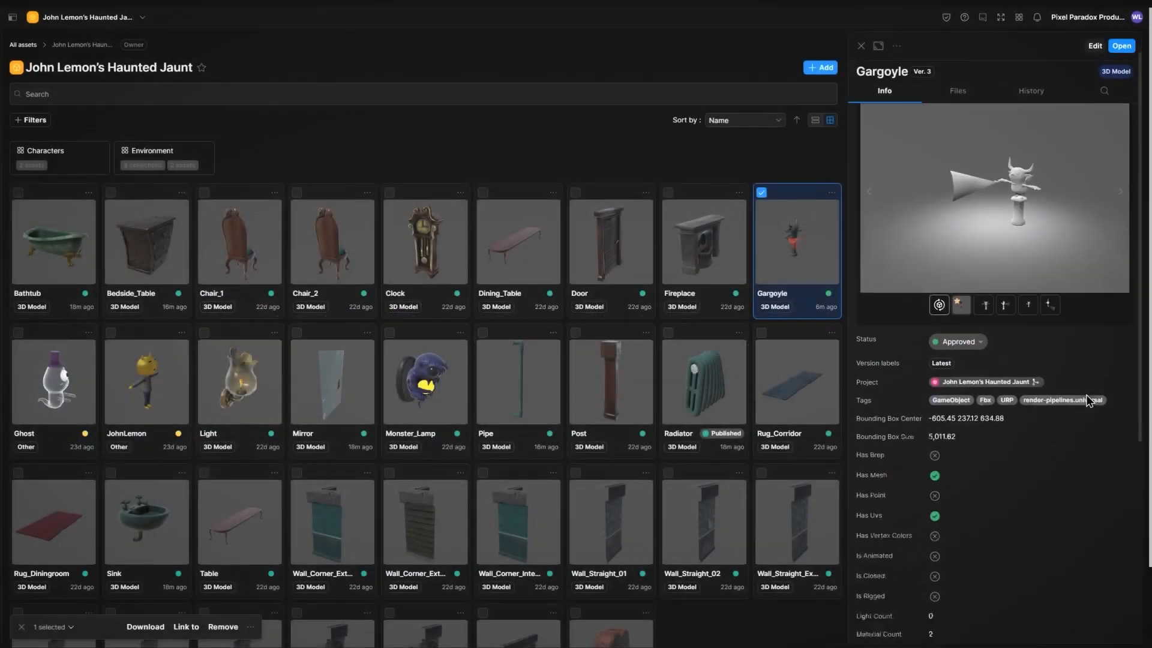
{"action": "scroll", "coordinate": [1087, 387], "scroll_direction": "down", "scroll_amount": 3}
{"action": "scroll", "coordinate": [1080, 360], "scroll_direction": "down", "scroll_amount": 3}
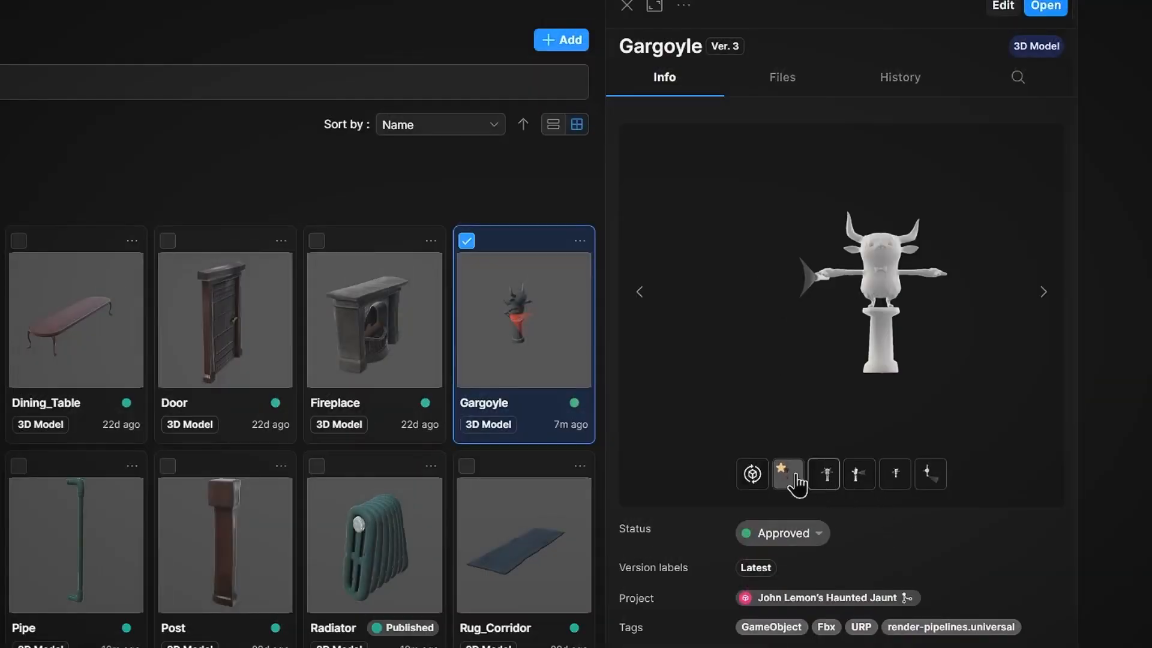
- Show the Gargoyle asset as an interactive clay-rendered 3D preview
{"action": "left_click", "coordinate": [754, 475]}
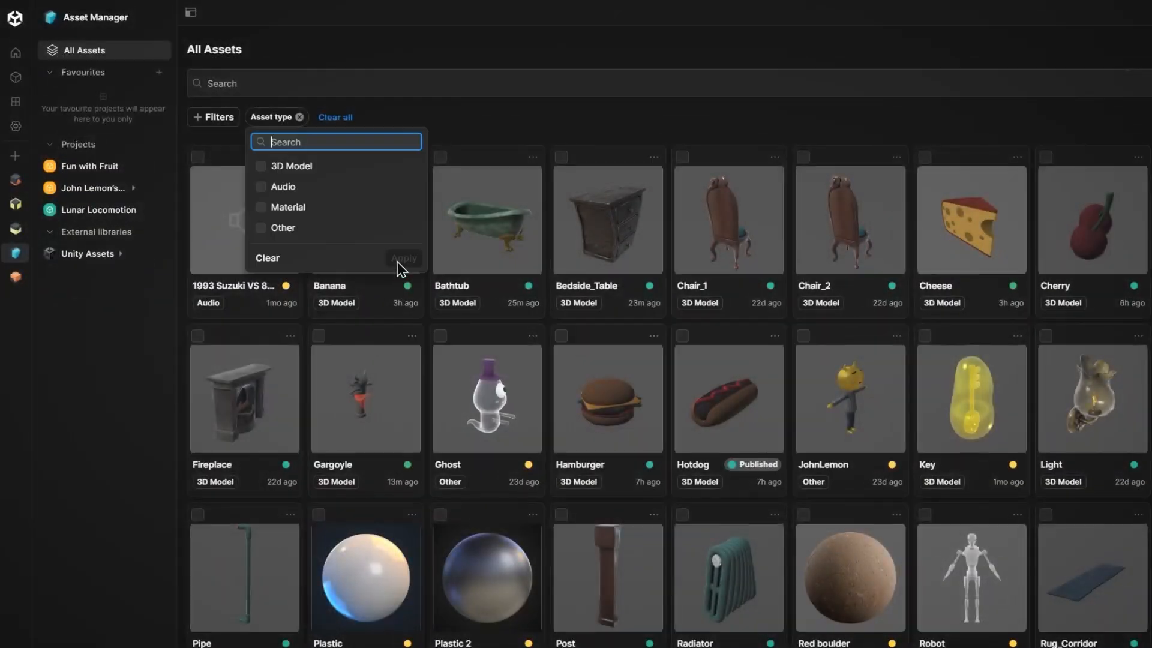
- Filter assets to the Material type and view the Plastic 2 material's details
{"action": "left_click", "coordinate": [288, 207]}
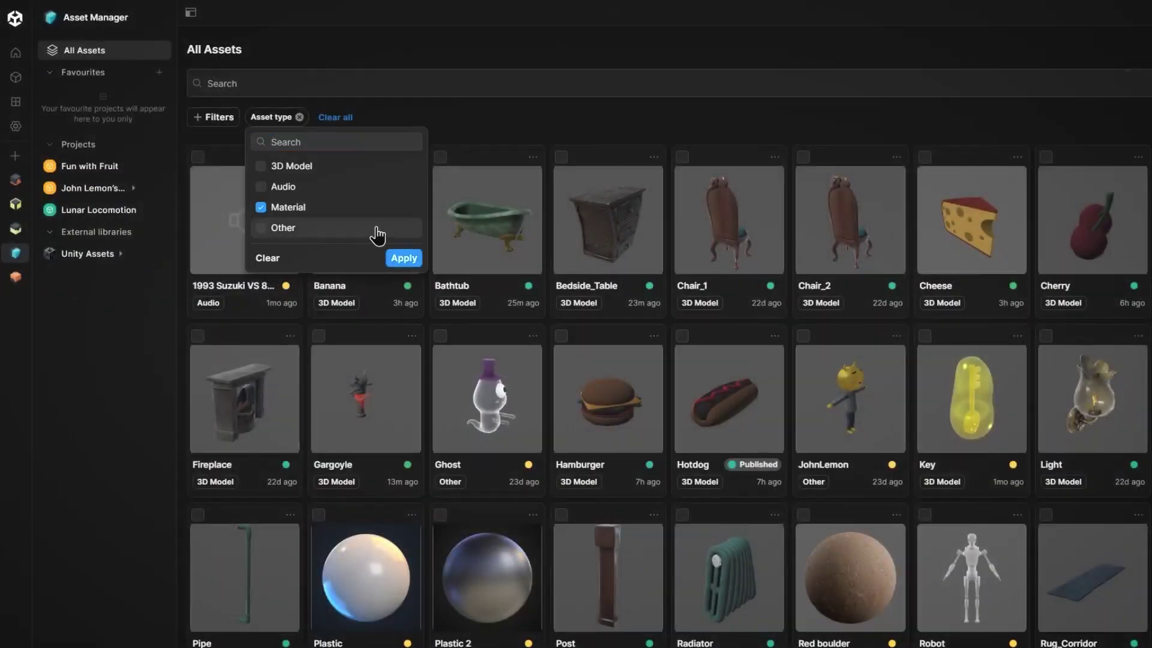
{"action": "left_click", "coordinate": [404, 259]}
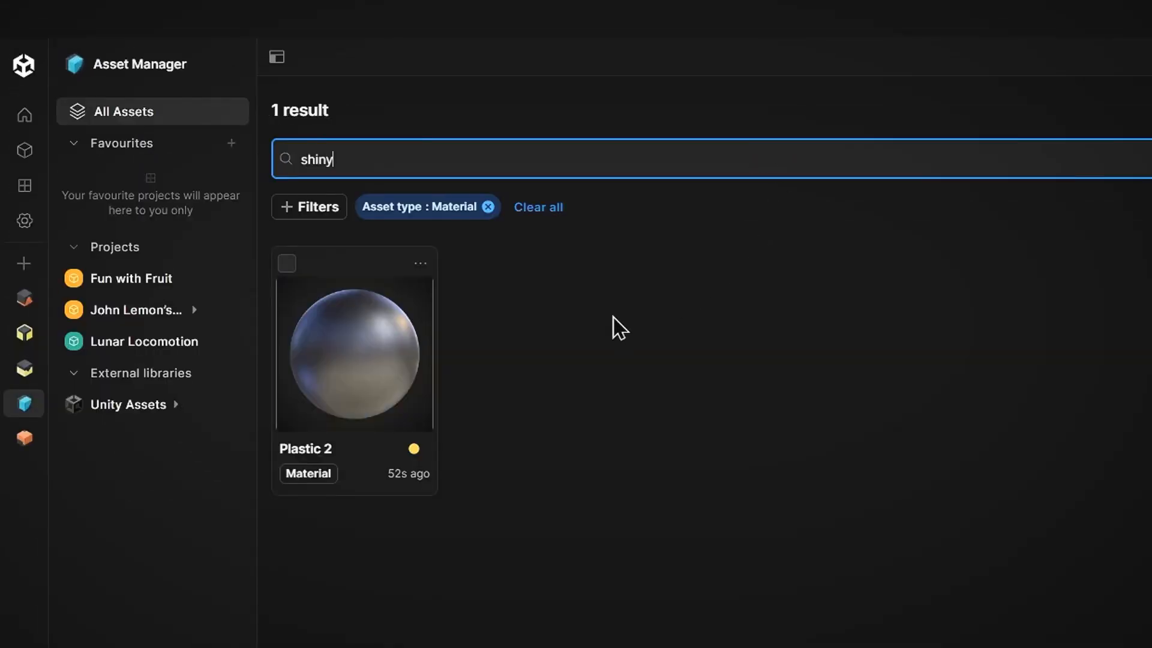
{"action": "left_click", "coordinate": [411, 347]}
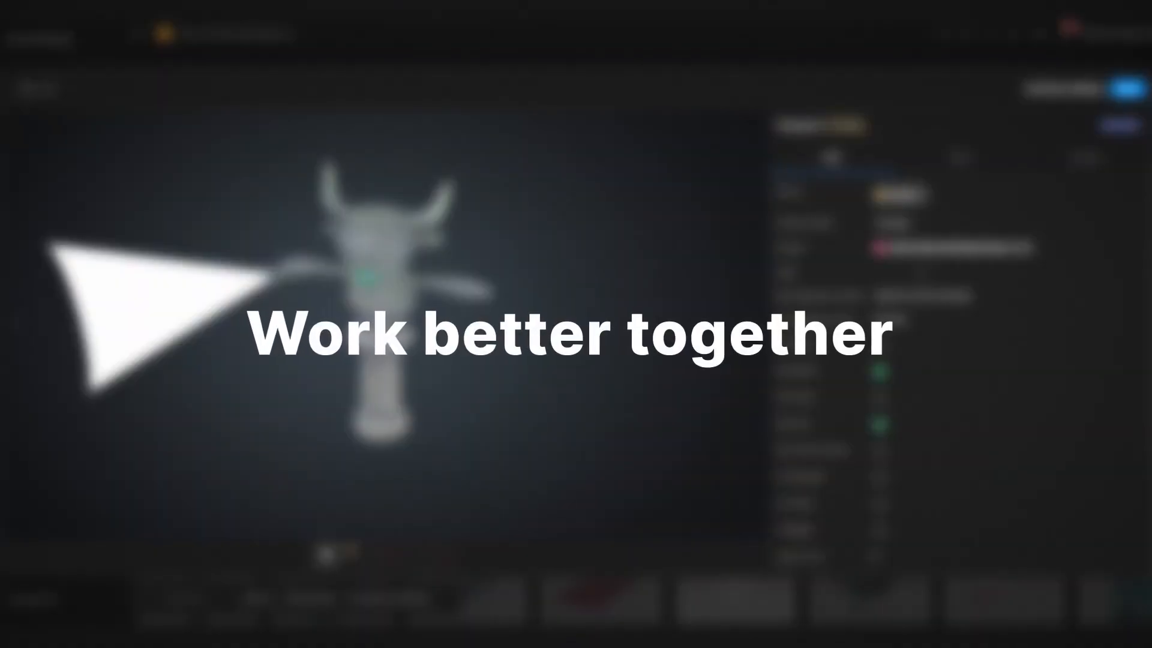
- Orbit the Gargoyle, switch wireframe then shaded rendering, and make the wireframe colour red
{"action": "mouse_move", "coordinate": [674, 270]}
{"action": "left_mouse_down"}
{"action": "mouse_move", "coordinate": [447, 309]}
{"action": "mouse_move", "coordinate": [227, 263]}
{"action": "left_mouse_up"}
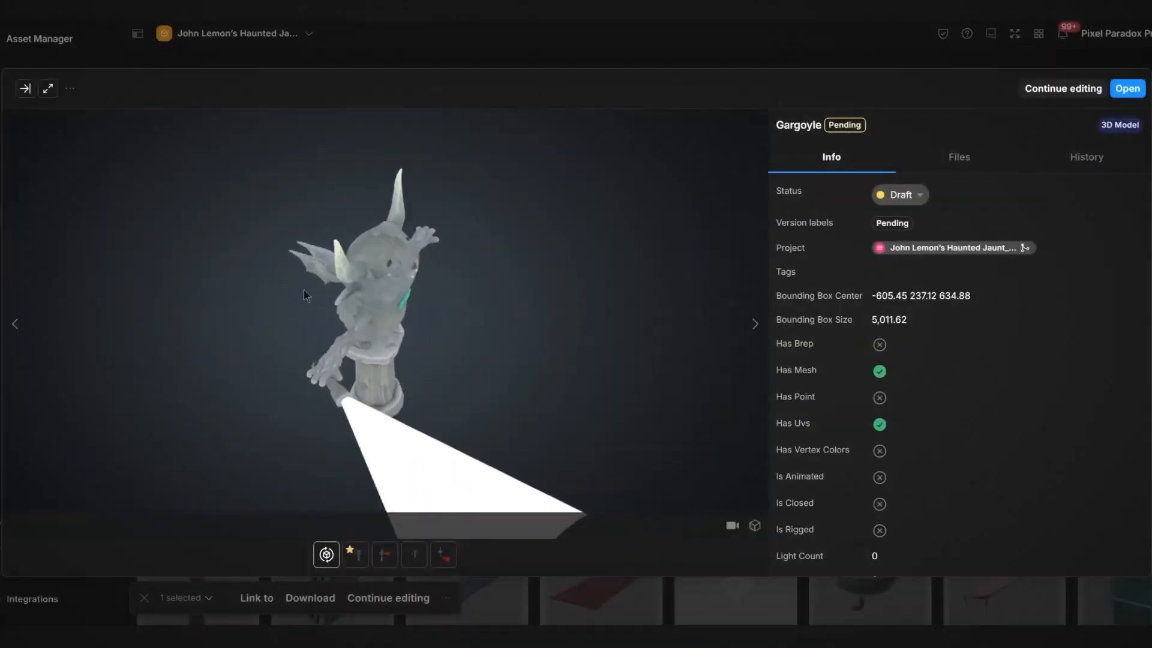
{"action": "left_click", "coordinate": [755, 525]}
{"action": "left_click", "coordinate": [671, 415]}
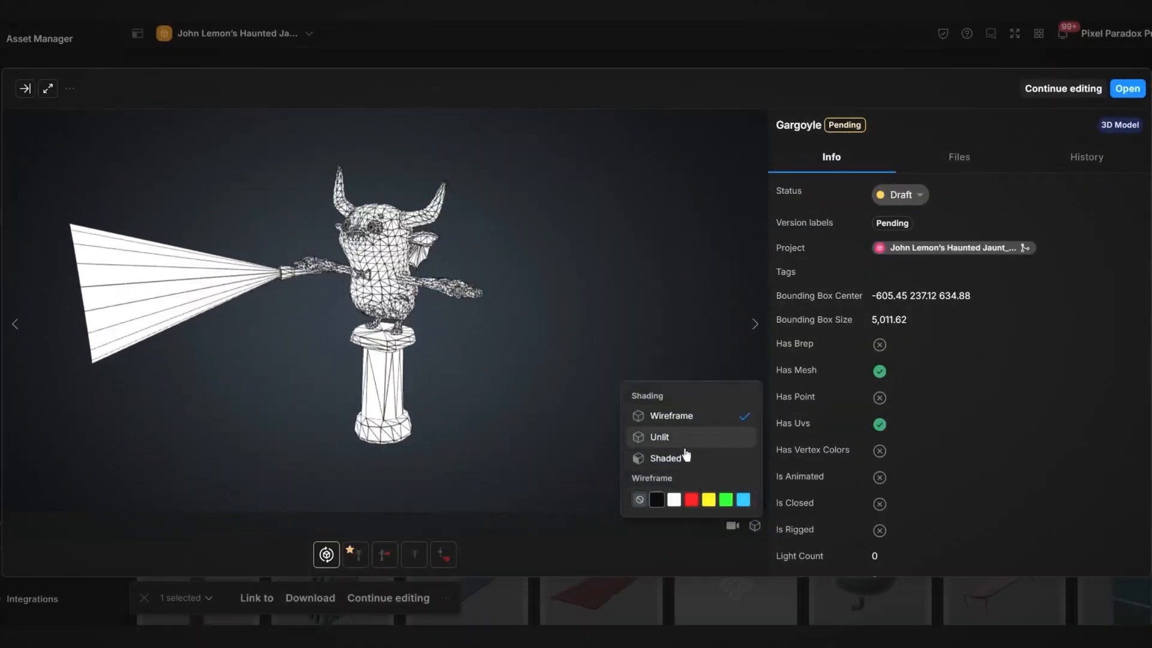
{"action": "left_click", "coordinate": [667, 458]}
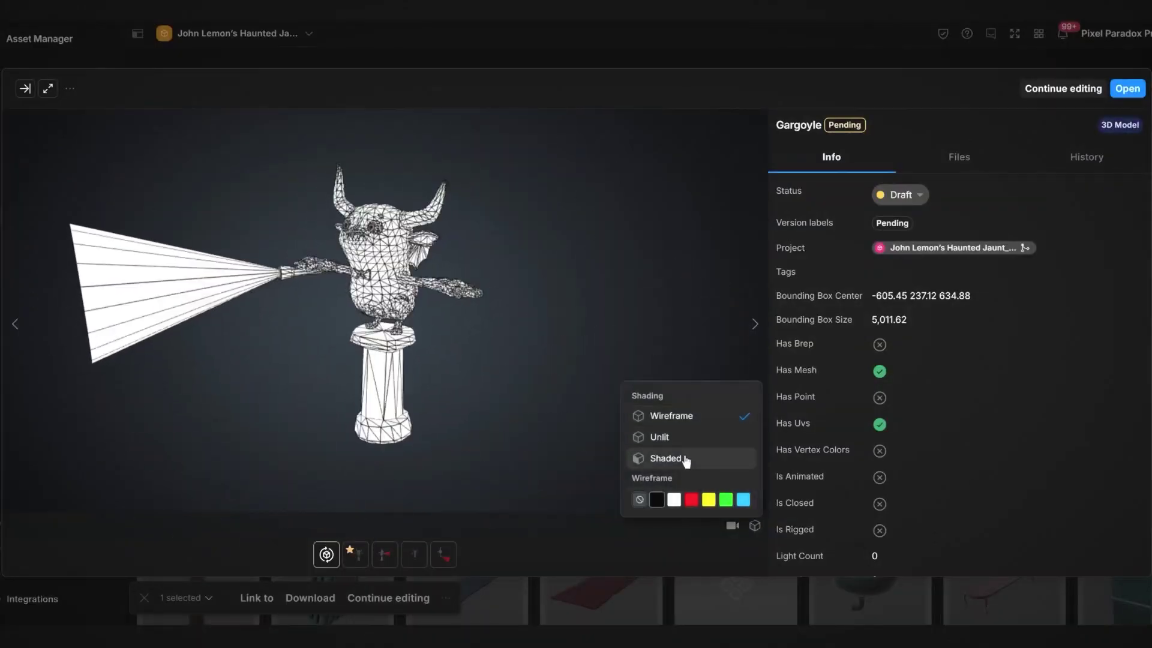
{"action": "left_click", "coordinate": [691, 499]}
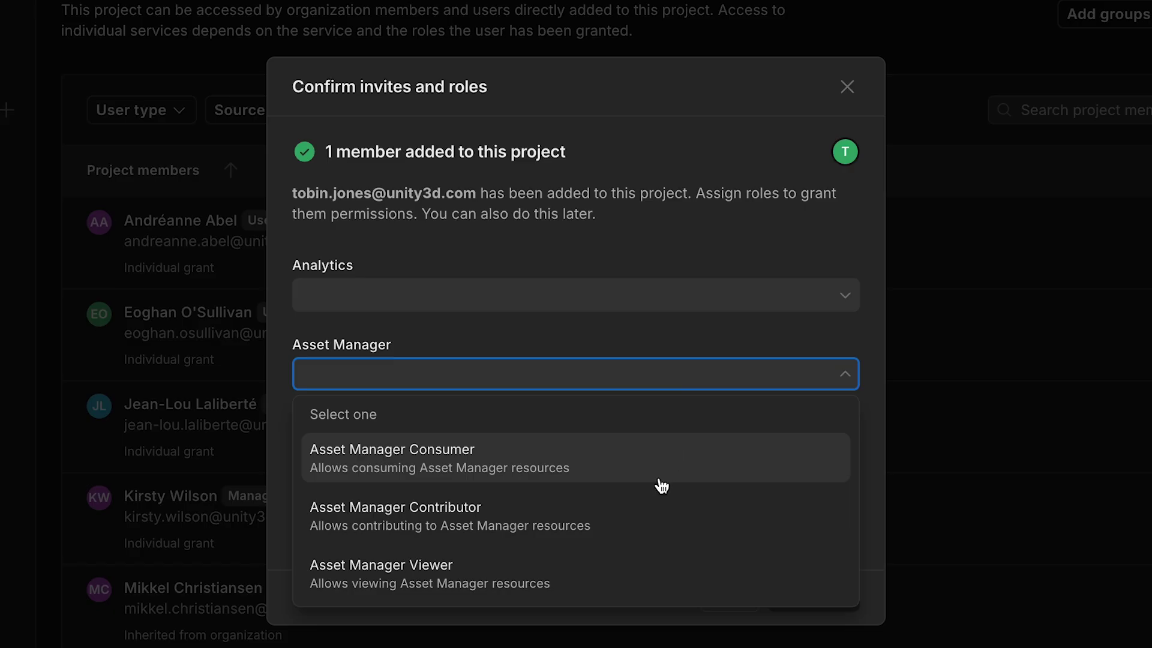
- Give the new member the Asset Manager Contributor role and start a Gargoyle comment
{"action": "left_click", "coordinate": [654, 511]}
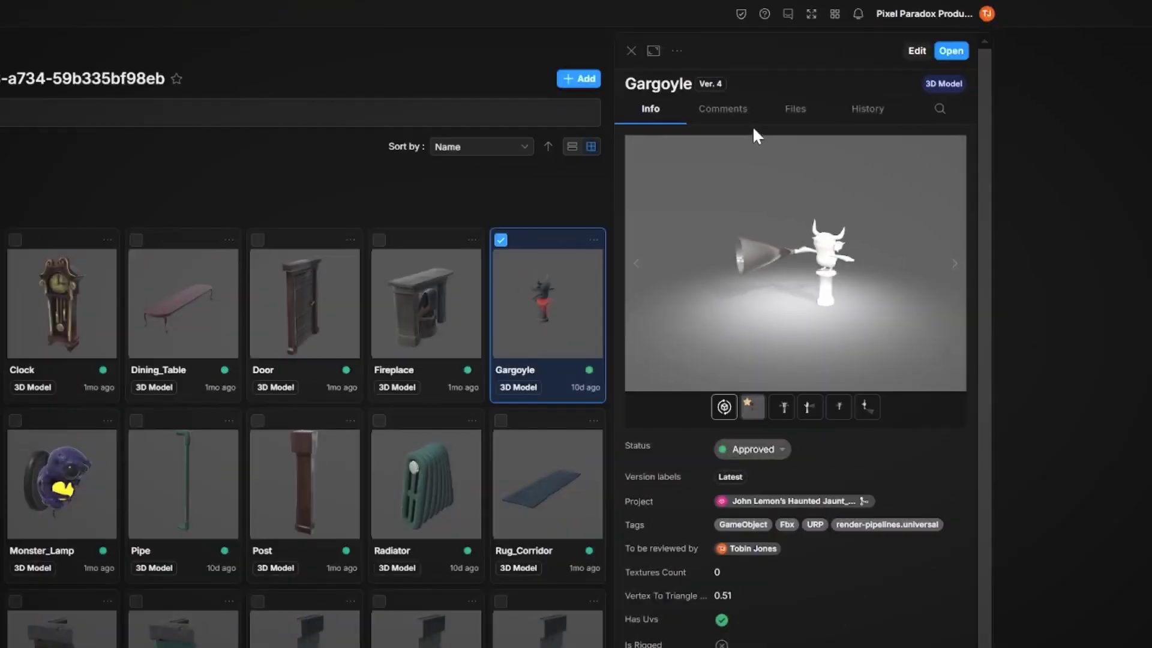
{"action": "left_click", "coordinate": [727, 110]}
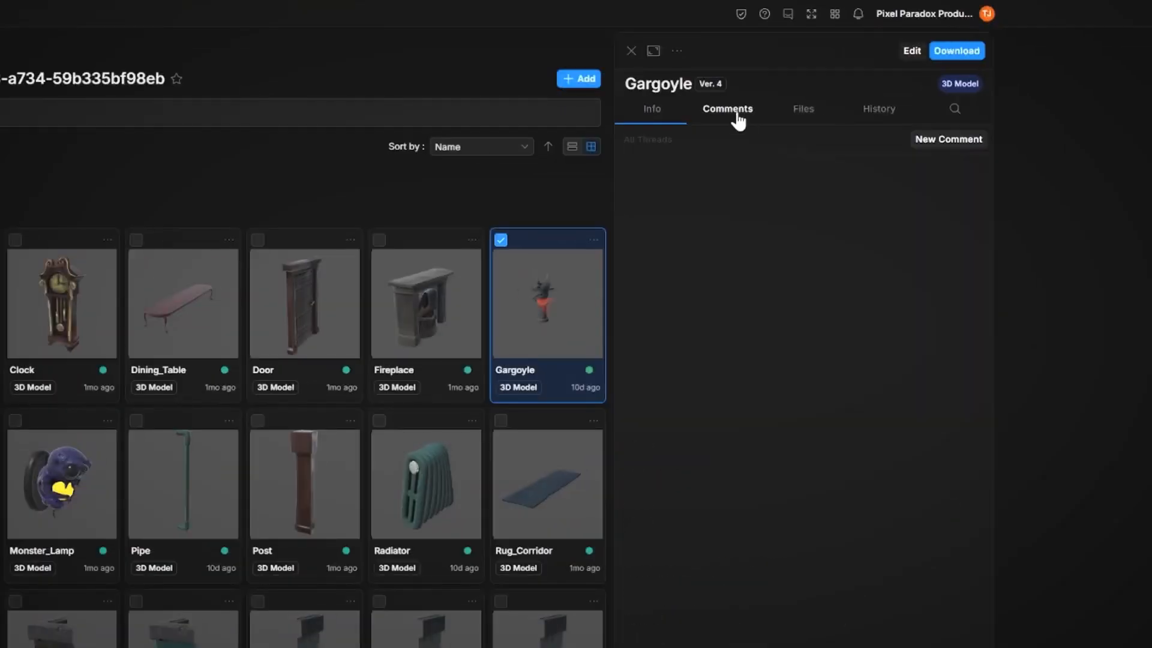
{"action": "left_click", "coordinate": [948, 139]}
{"action": "type", "text": "Please fix the intersection on the eyes, otherwise this looks gr"}
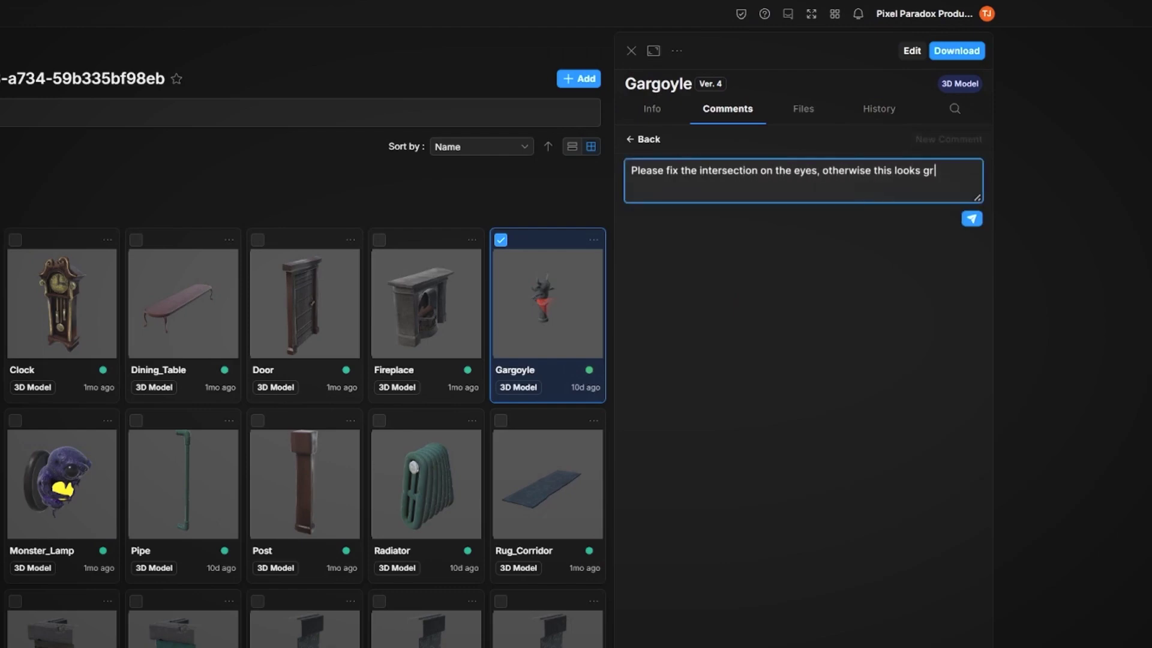
{"action": "type", "text": "eat."}
- Post the eye-intersection fix request and send an approval reply in the thread
{"action": "key", "text": "Return"}
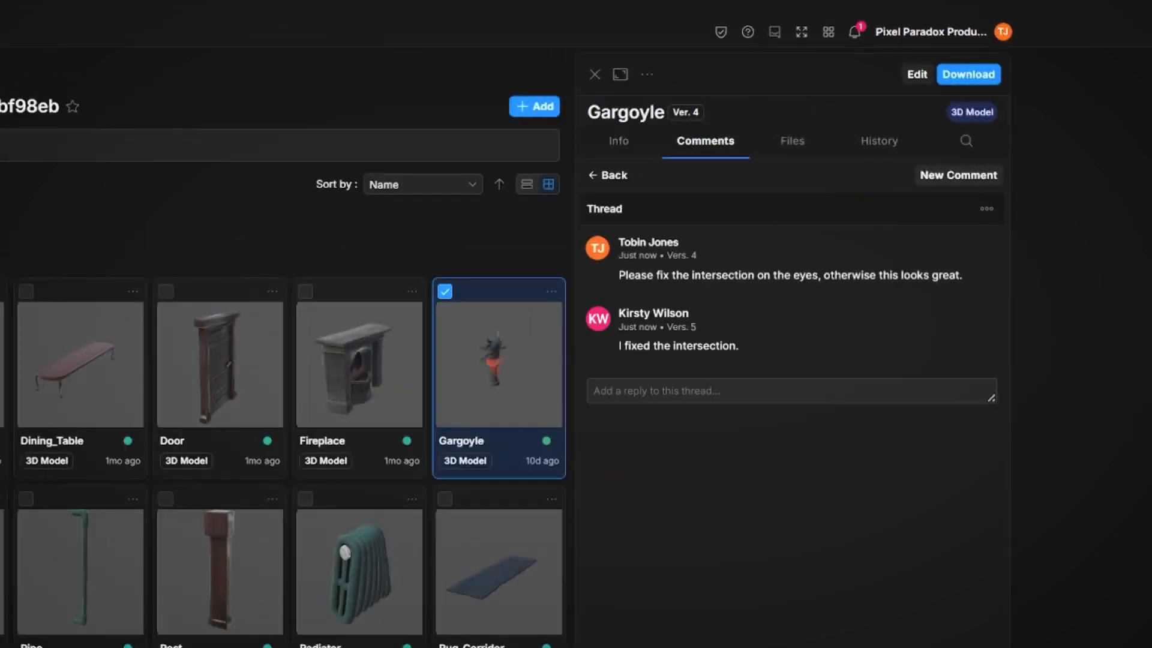
{"action": "left_click", "coordinate": [789, 391]}
{"action": "type", "text": "I have approved it."}
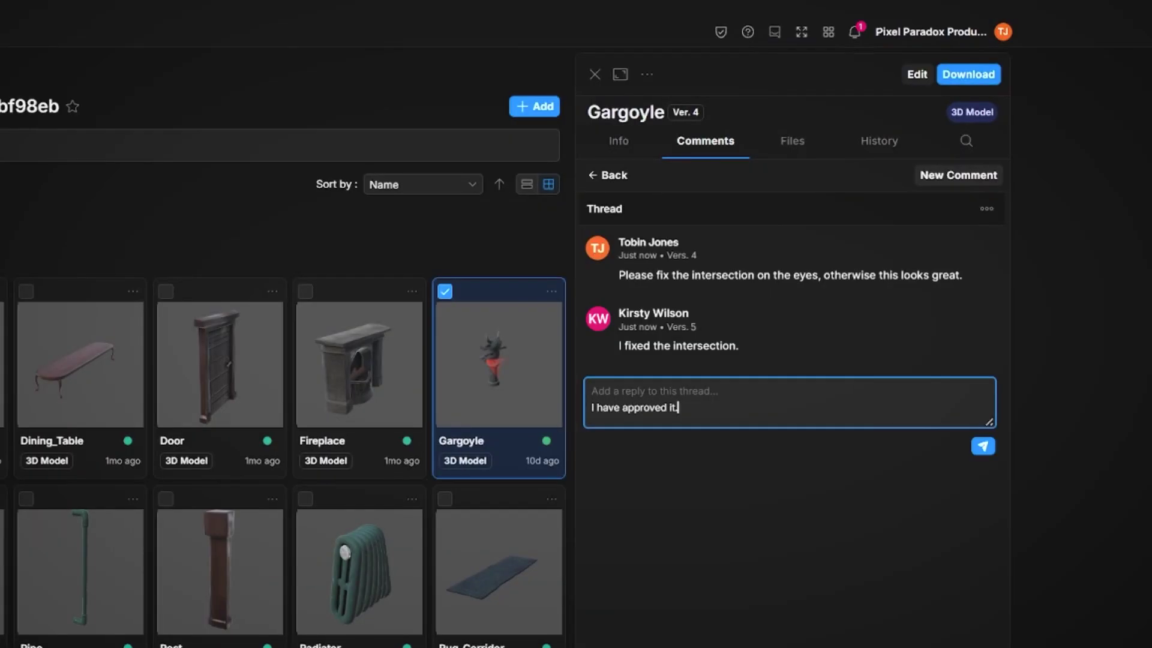
{"action": "key", "text": "Return"}
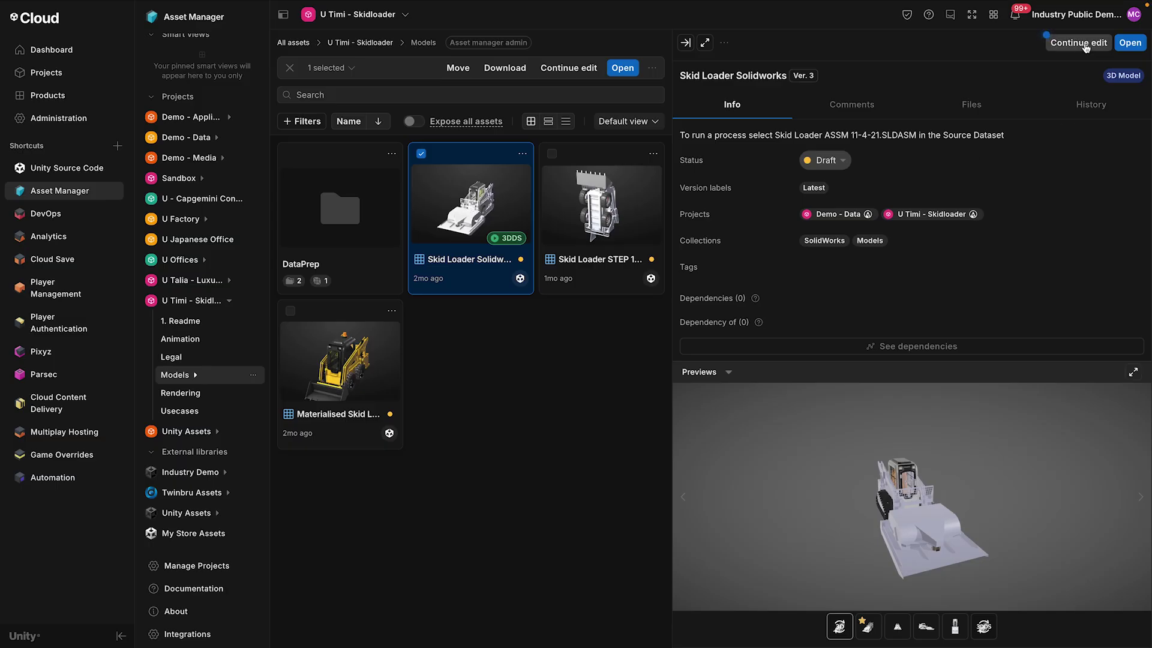
- Edit Skid Loader Solidworks and start Optimize and convert on the loader Part GB source file
{"action": "left_click", "coordinate": [1078, 42]}
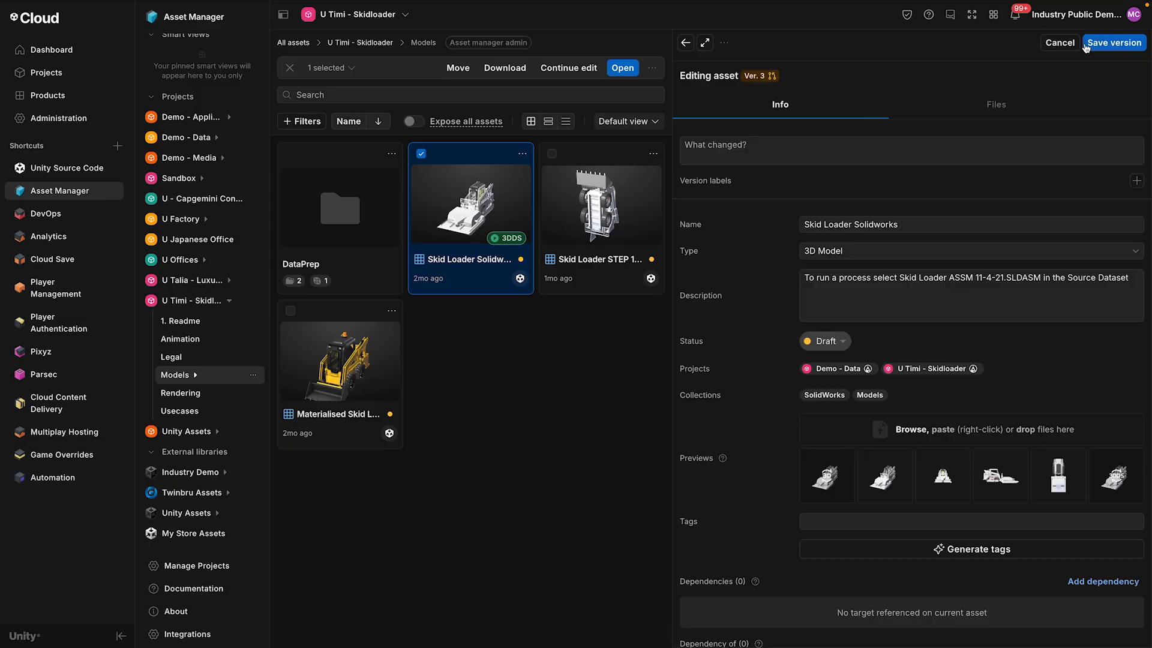
{"action": "left_click", "coordinate": [997, 107]}
{"action": "left_click", "coordinate": [705, 162]}
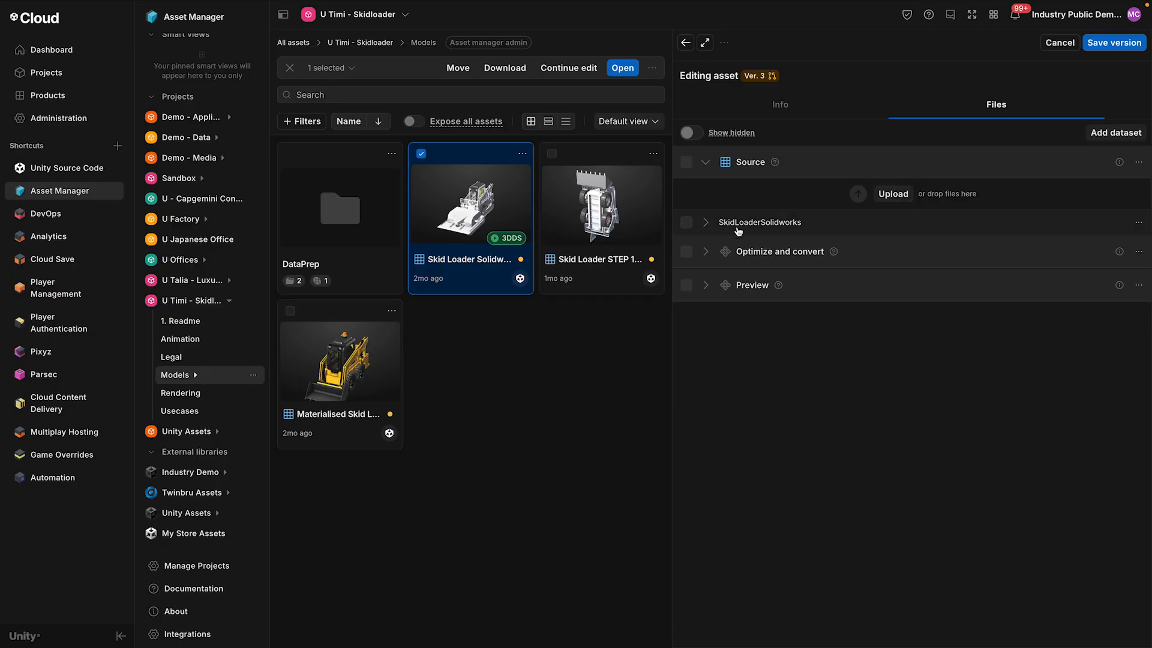
{"action": "left_click", "coordinate": [708, 224]}
{"action": "scroll", "coordinate": [1024, 538], "scroll_direction": "down", "scroll_amount": 5}
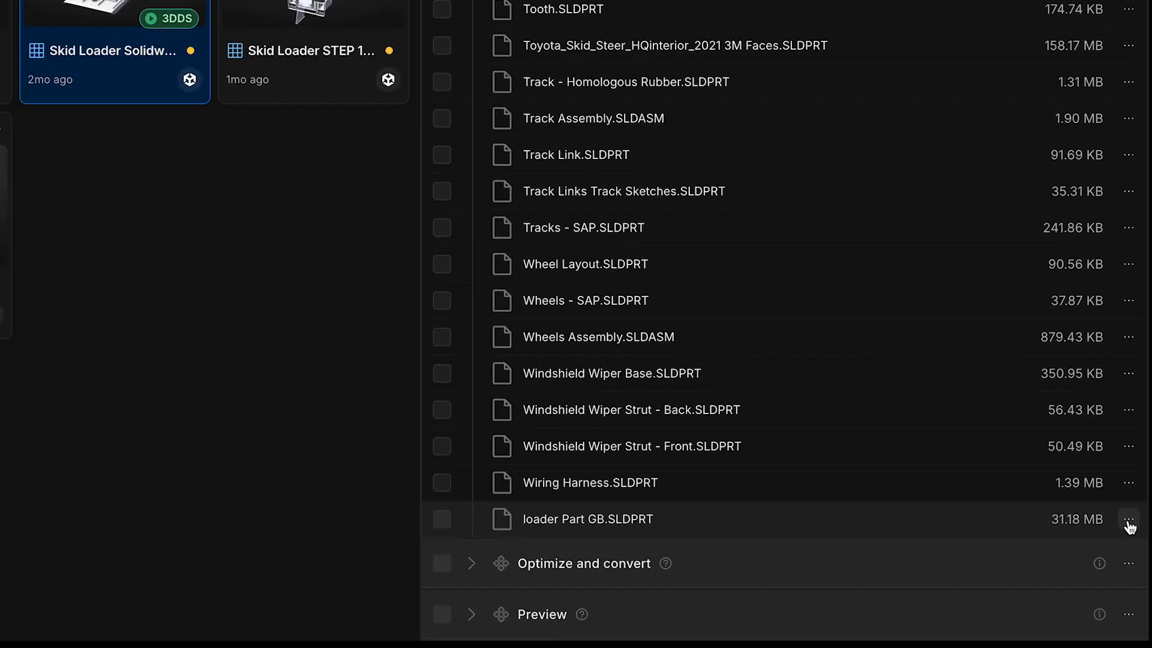
{"action": "left_click", "coordinate": [1129, 520]}
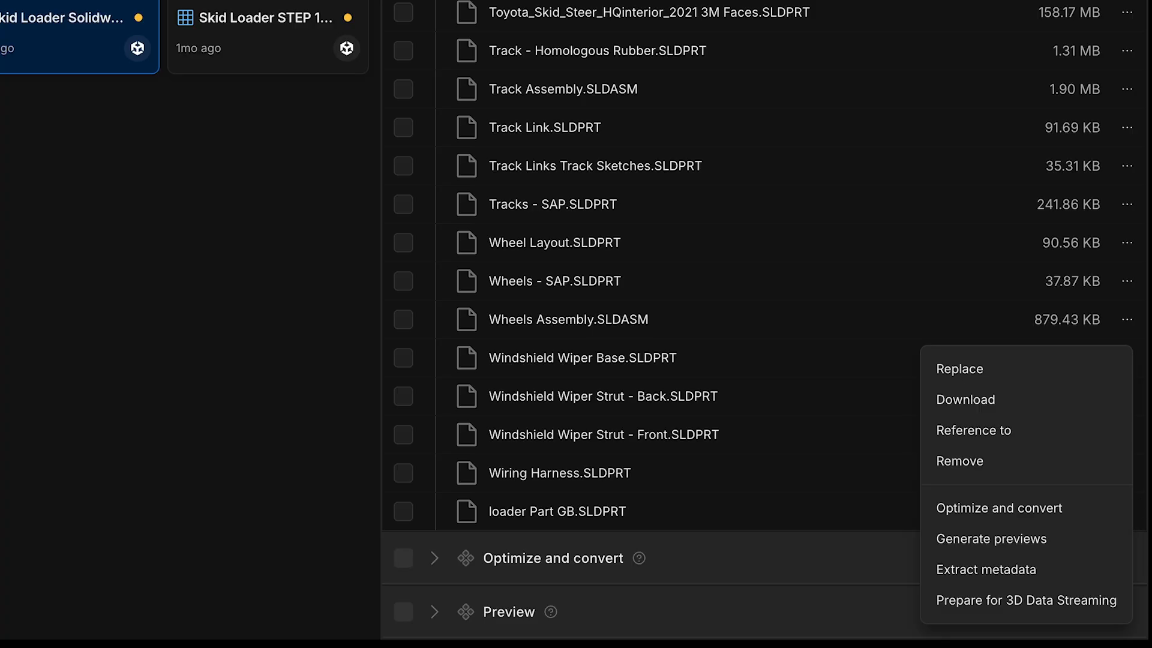
{"action": "left_click", "coordinate": [1085, 507]}
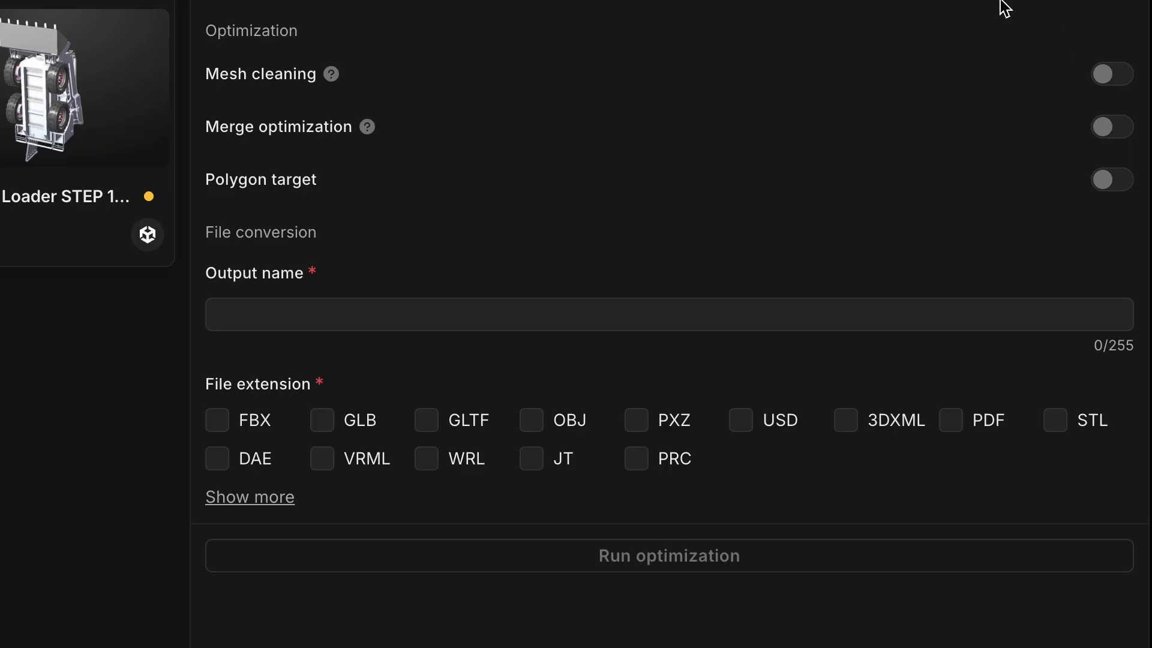
- Enable mesh cleaning and a polygon target with FBX output named Ver1
{"action": "left_click", "coordinate": [1111, 74]}
{"action": "left_click", "coordinate": [1110, 180]}
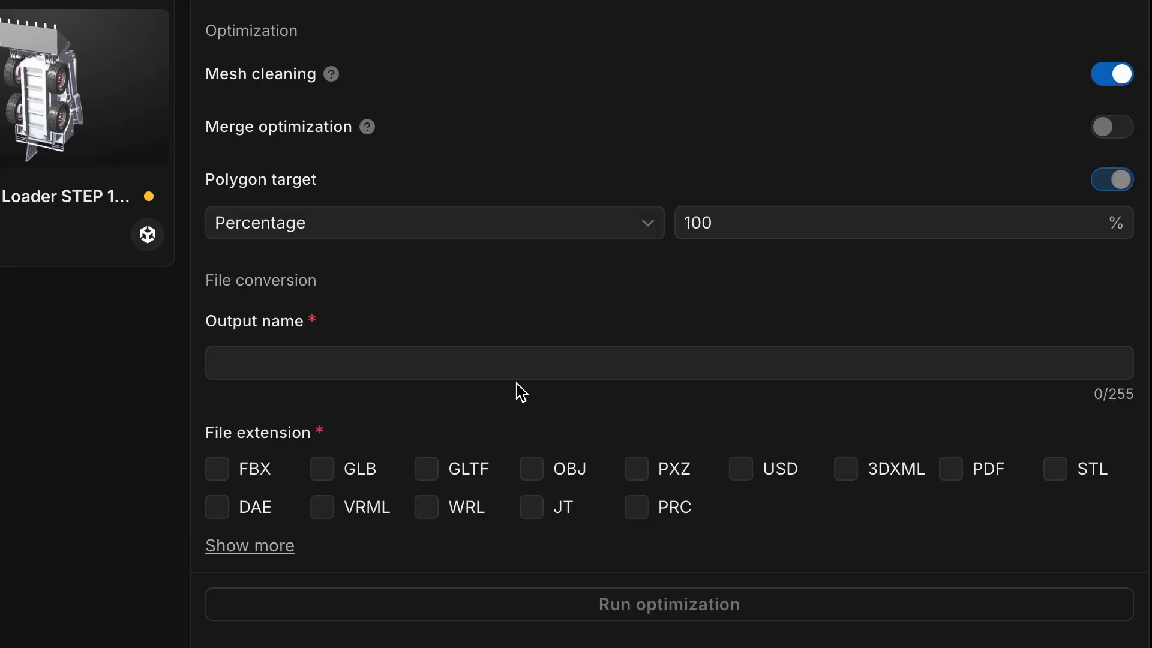
{"action": "left_click", "coordinate": [217, 468]}
{"action": "left_click", "coordinate": [239, 364]}
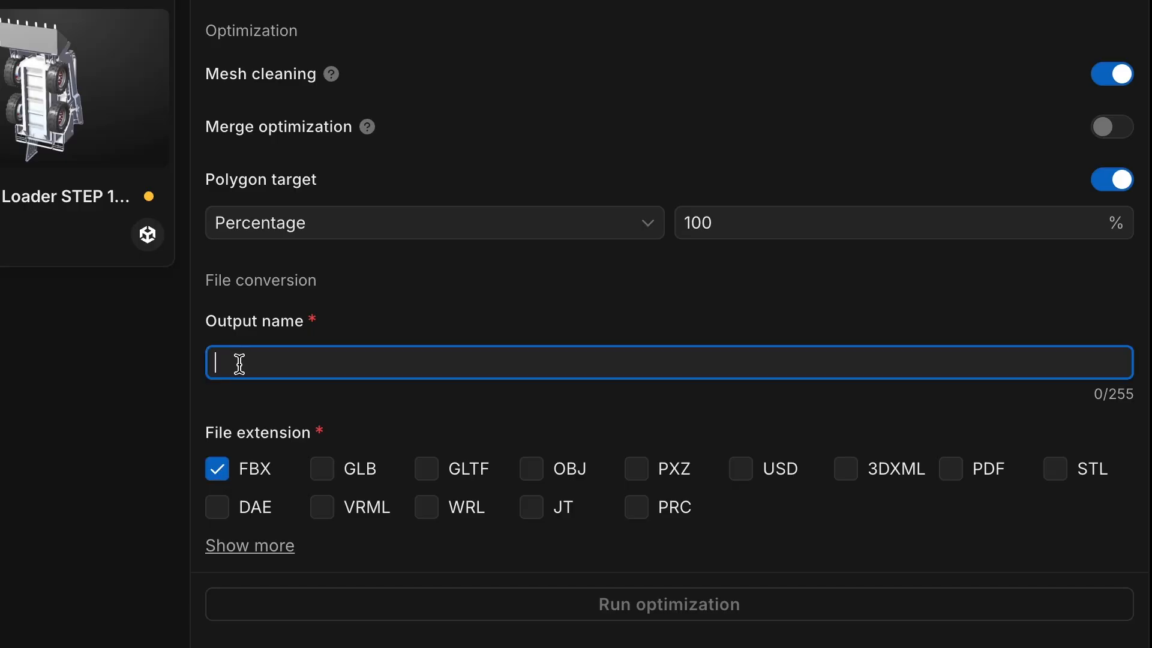
{"action": "type", "text": "Ver1"}
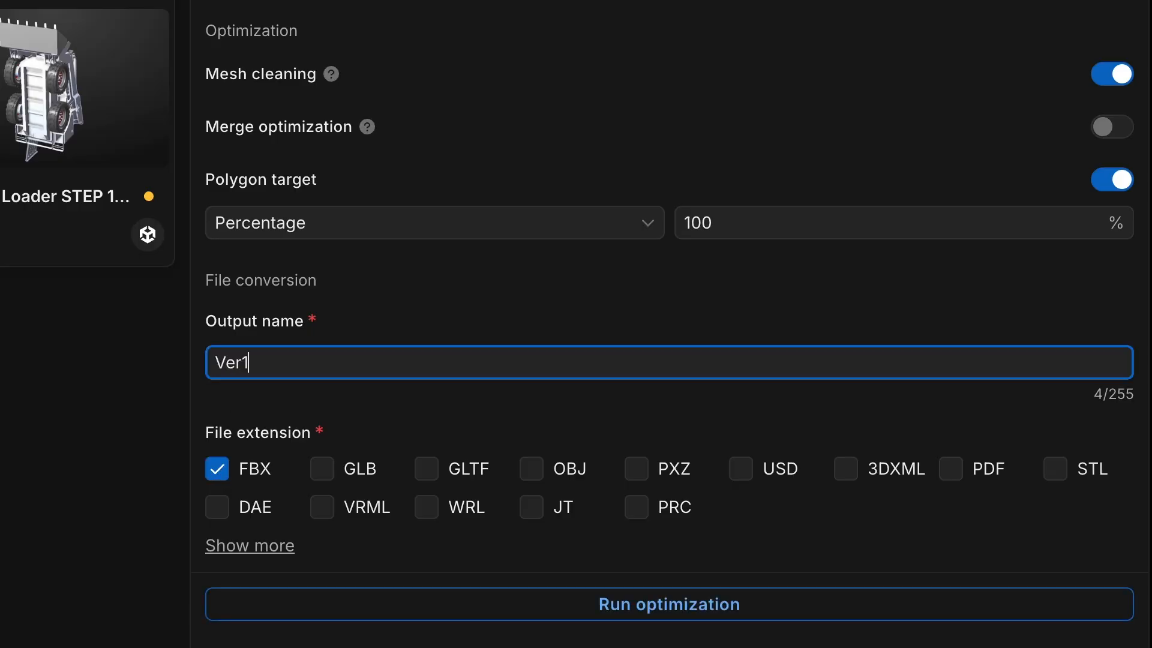